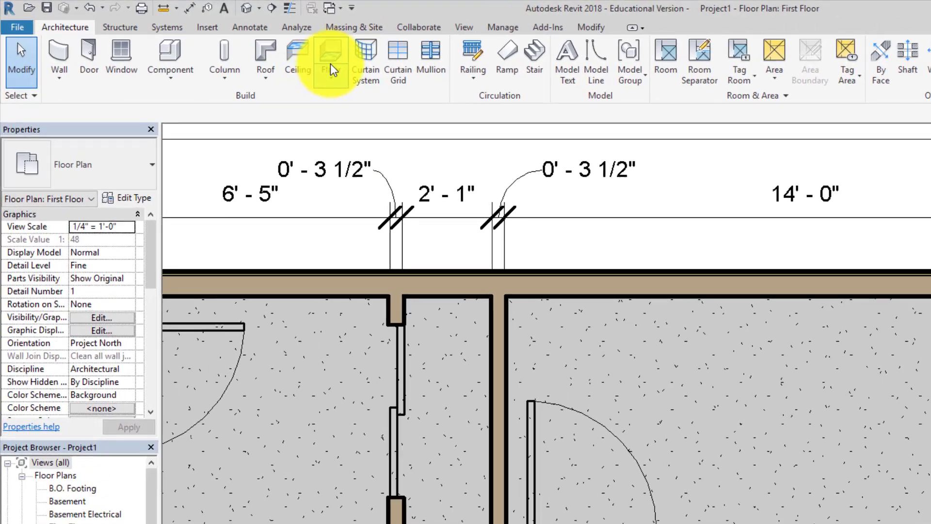
- Start a new floor on the First Floor plan using the Wood Joist 10" - Ceramic Tile type
left_click(331, 63)
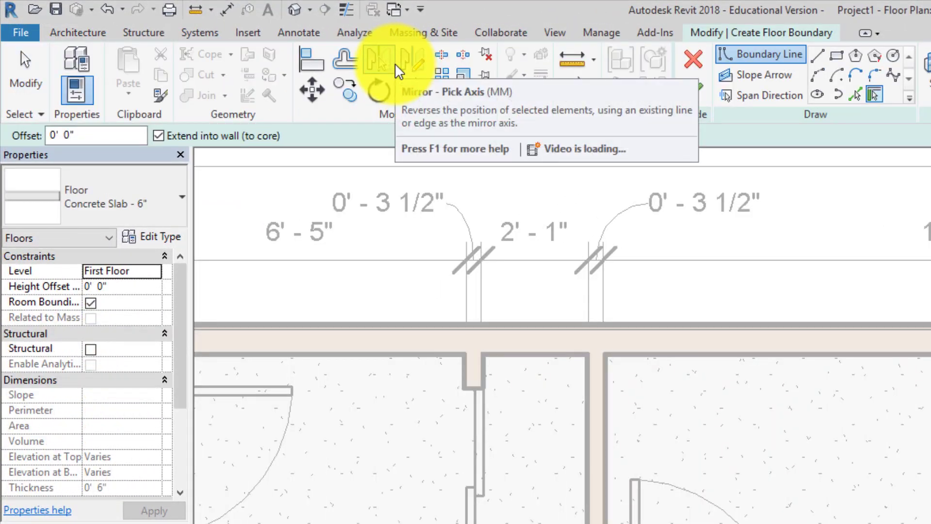
left_click(96, 199)
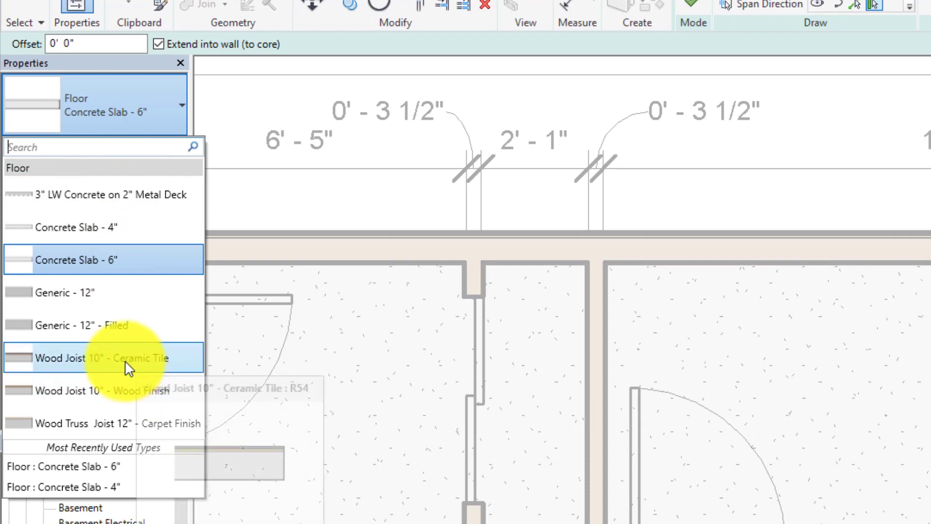
left_click(93, 366)
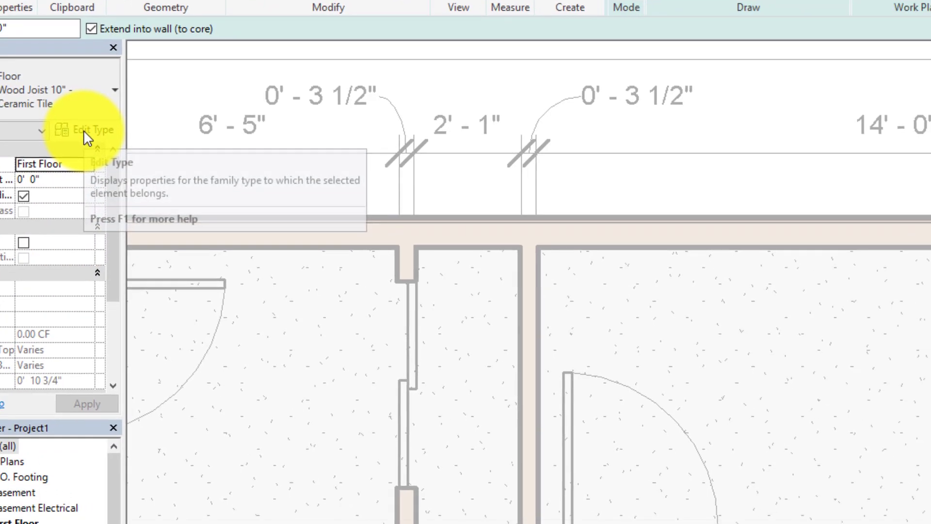
- Duplicate the Wood Joist 10" - Ceramic Tile floor type and name the copy Ceramic Tile
left_click(151, 144)
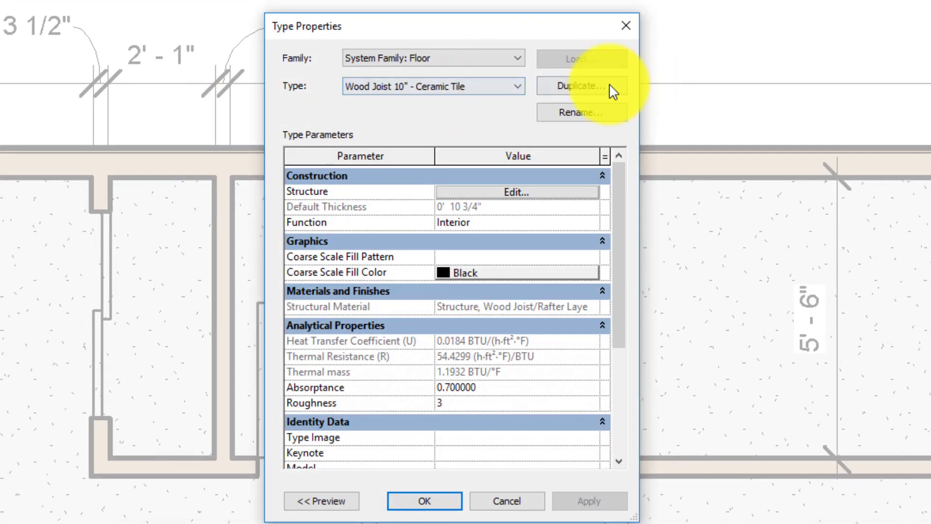
left_click(592, 97)
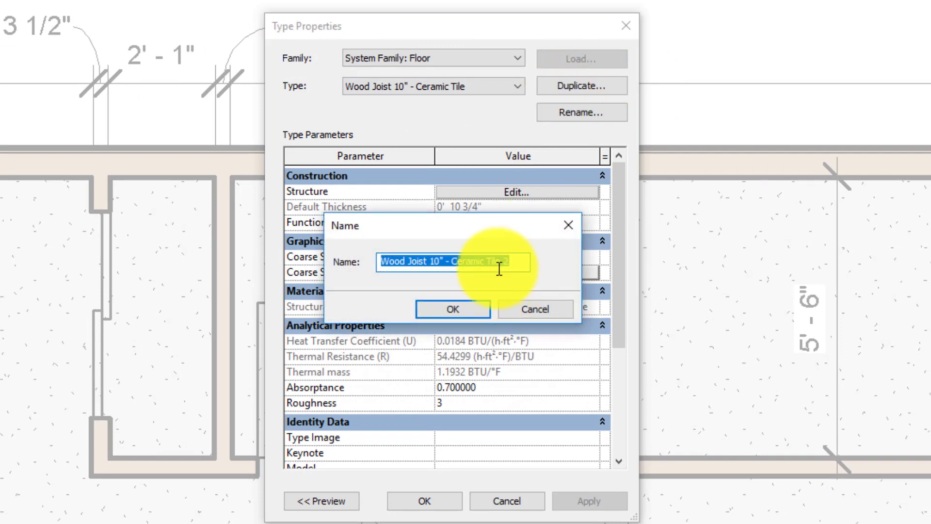
left_click(518, 261)
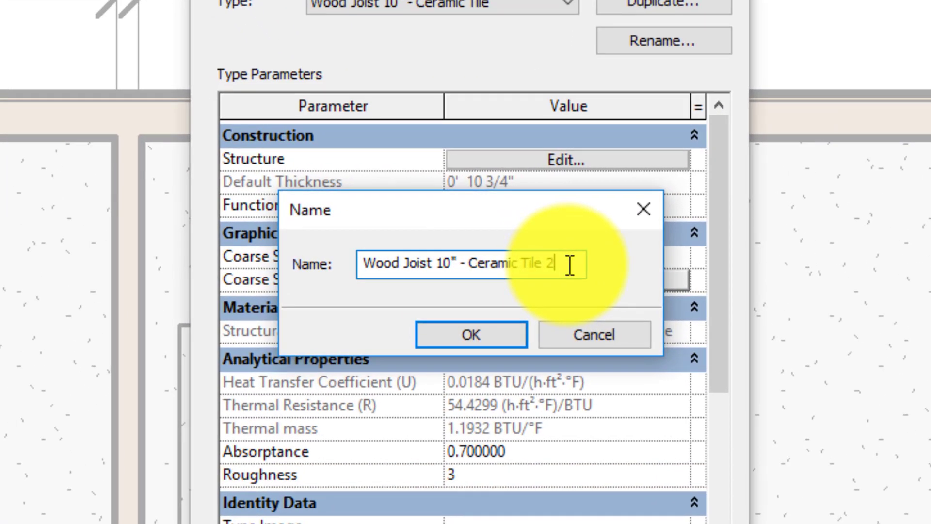
key("BackSpace")
key("BackSpace")
key("Left")
key("Left")
key("Left")
key("Left")
key("Left")
key("Left")
key("Left")
key("Left")
key("Left")
key("Left")
key("Left")
key("Left")
key("BackSpace")
key("BackSpace")
key("BackSpace")
key("BackSpace")
key("BackSpace")
key("BackSpace")
key("BackSpace")
key("BackSpace")
key("BackSpace")
key("BackSpace")
key("BackSpace")
key("BackSpace")
key("BackSpace")
key("BackSpace")
key("BackSpace")
key("BackSpace")
key("BackSpace")
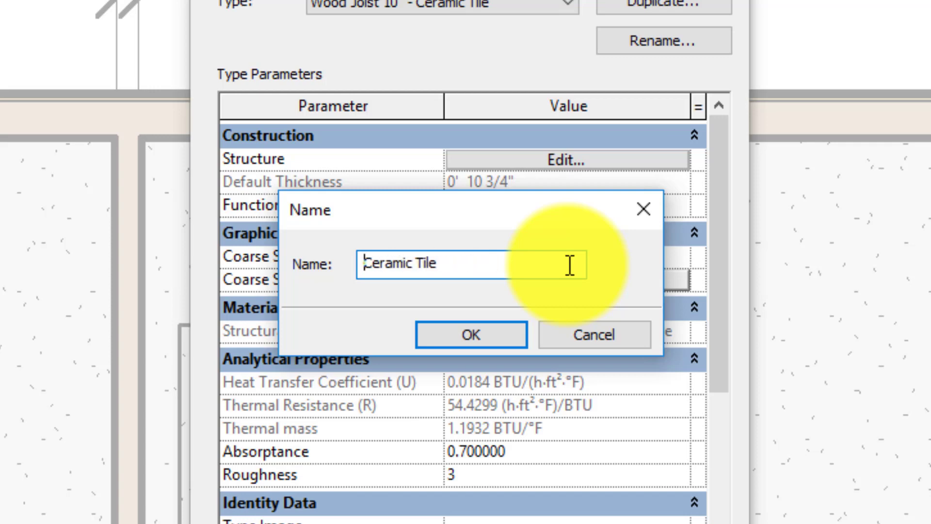
left_click(474, 335)
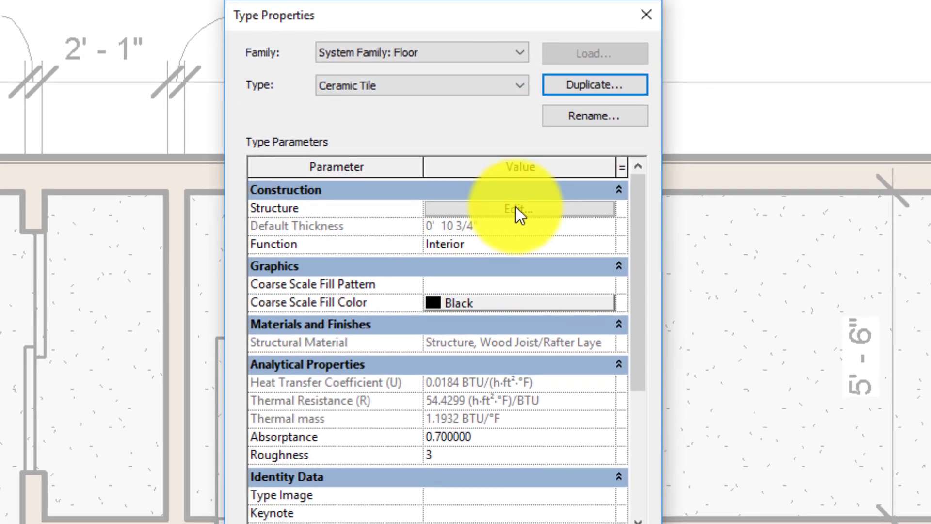
- Delete the Cementitious Backer Board substrate and Plywood, Sheathing layers from the Ceramic Tile floor type's structure
left_click(526, 212)
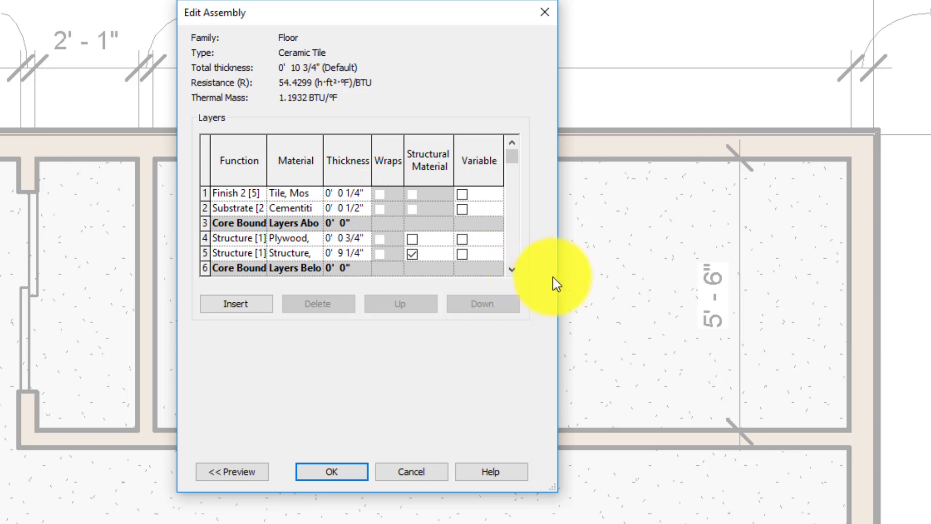
left_click_drag(557, 271, 930, 268)
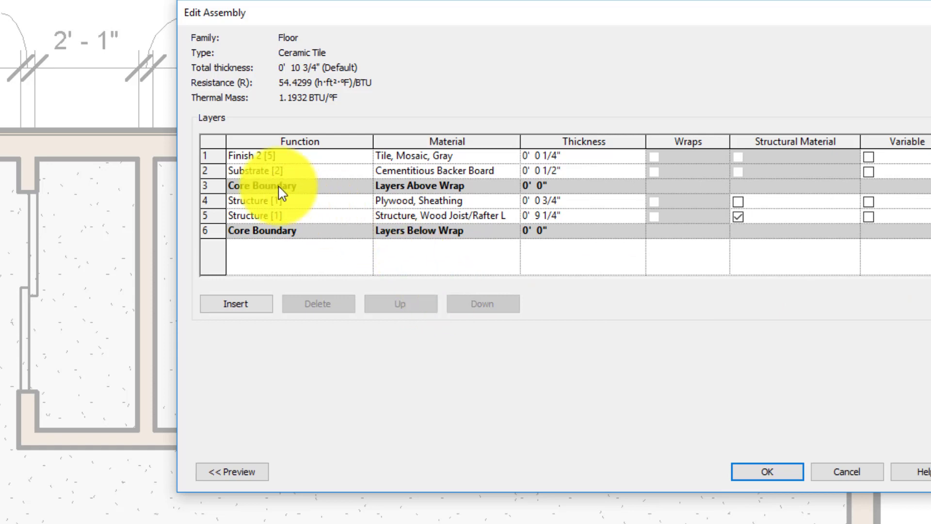
left_click(206, 153)
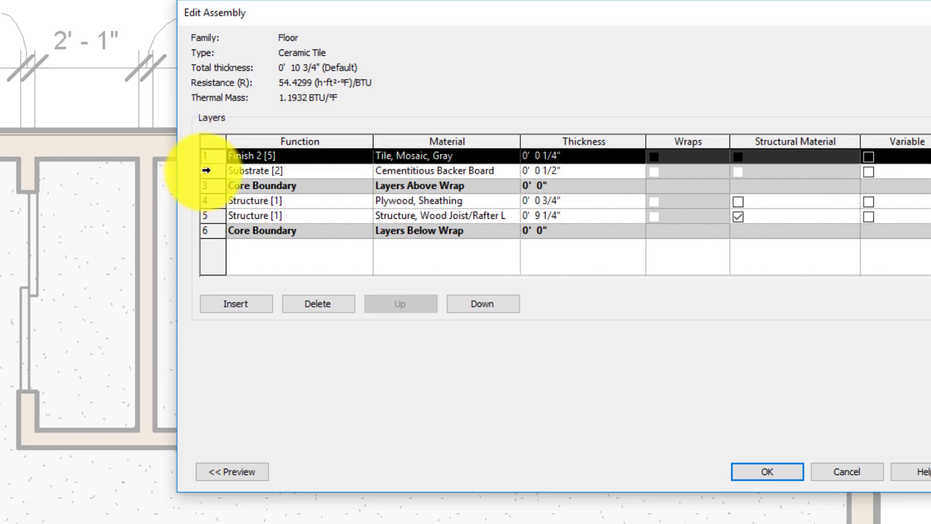
left_click(206, 170)
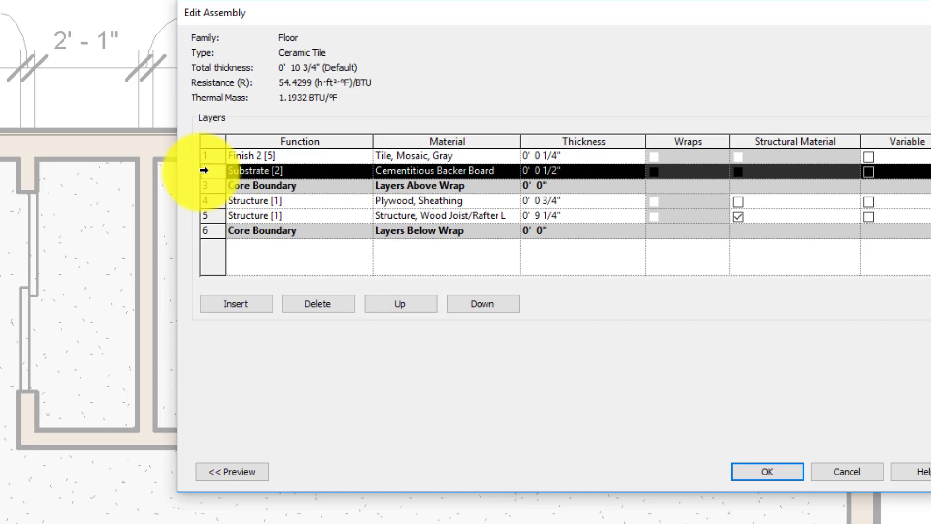
left_click(322, 306)
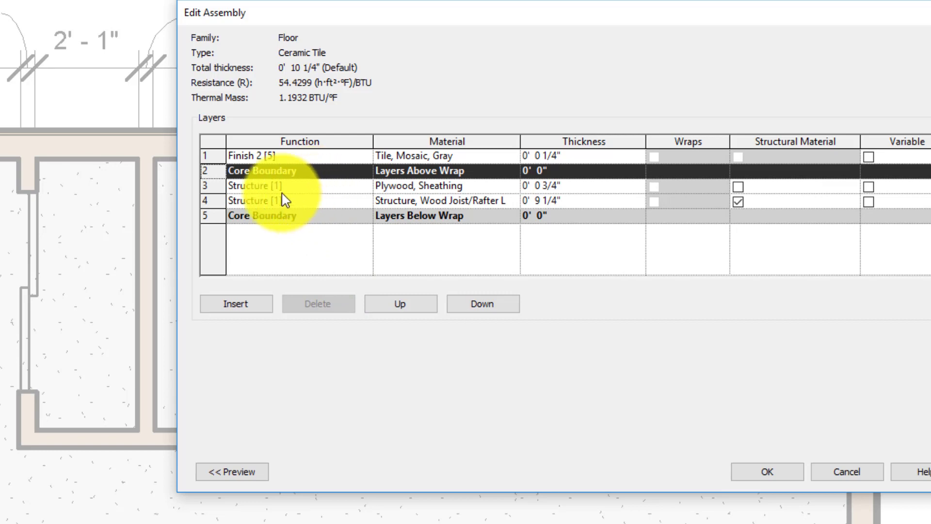
left_click(207, 185)
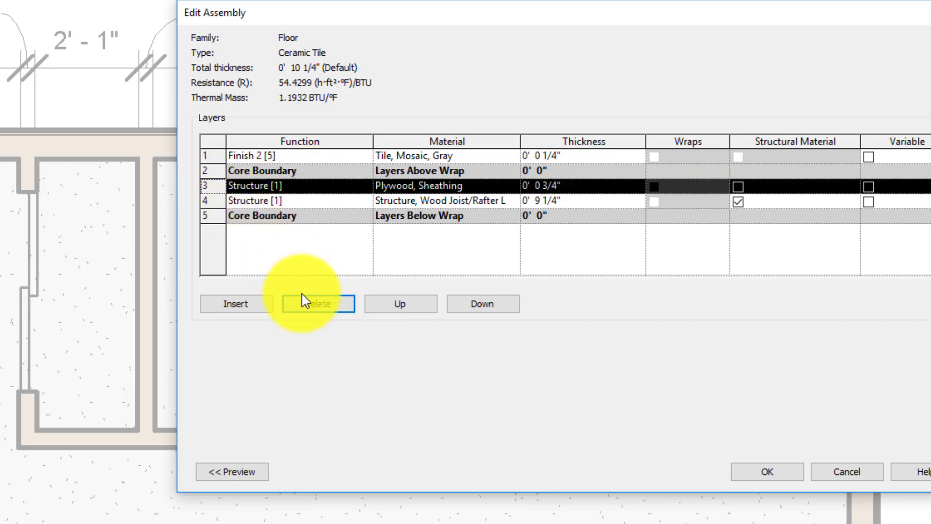
left_click(318, 306)
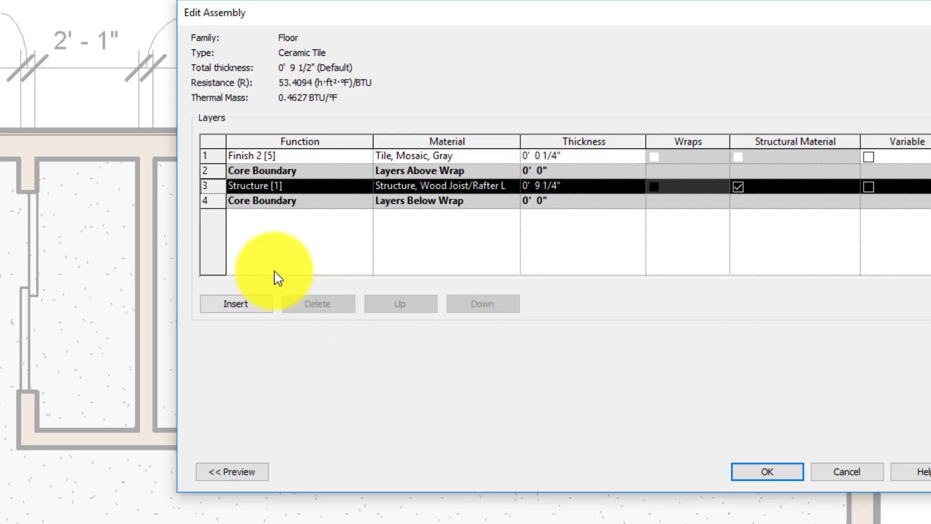
- Move the Tile, Mosaic, Gray finish layer inside the core boundaries, delete the wood joist structure layer, and accept the type changes
left_click(213, 158)
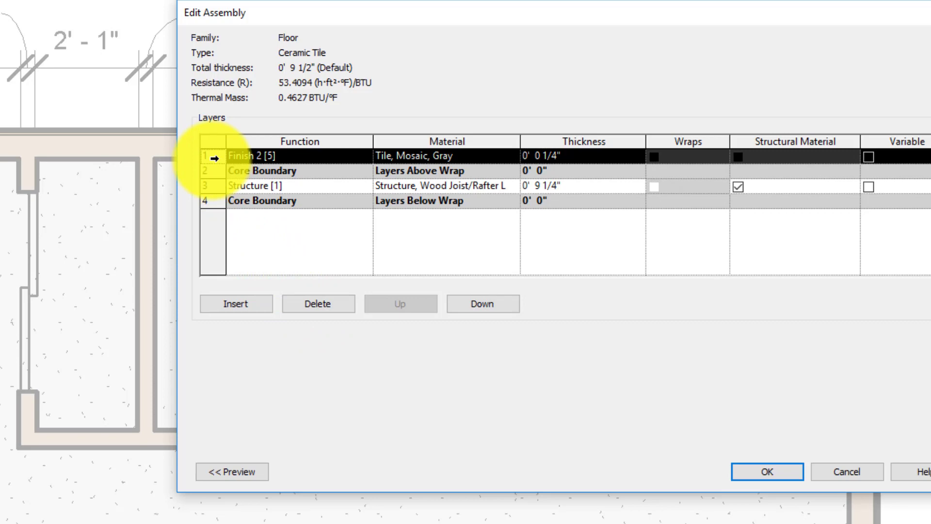
left_click(490, 312)
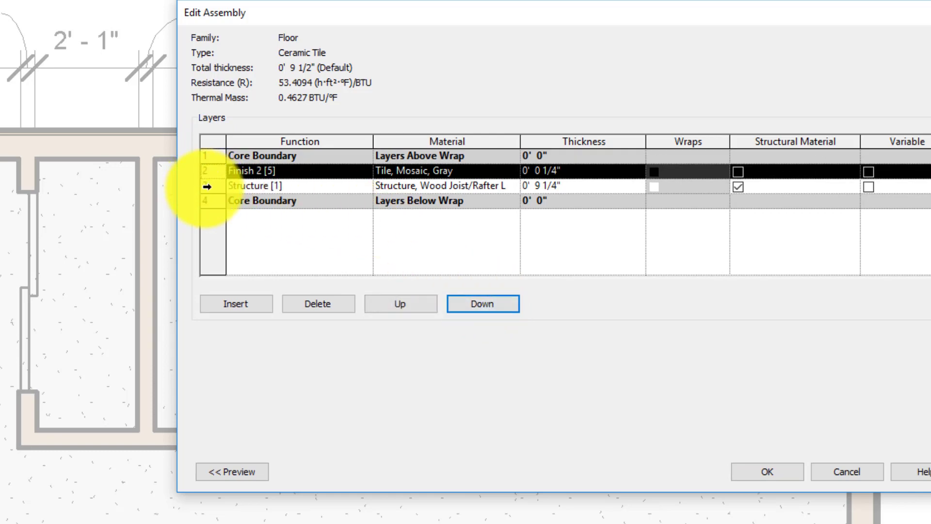
left_click(207, 186)
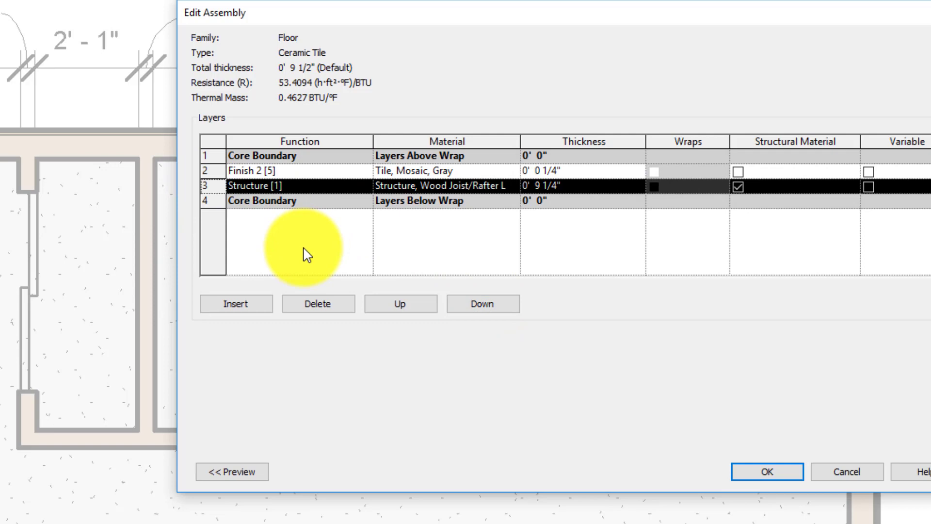
left_click(334, 307)
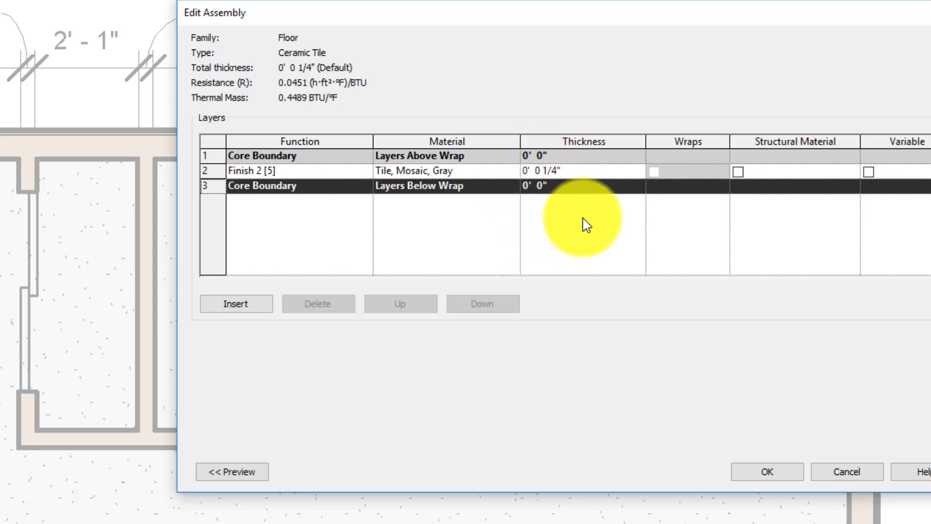
left_click(775, 474)
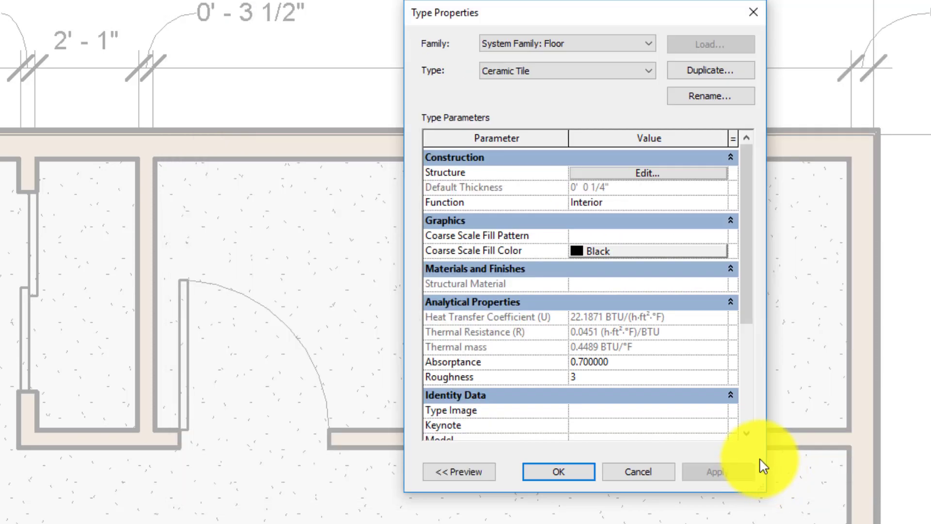
left_click(570, 471)
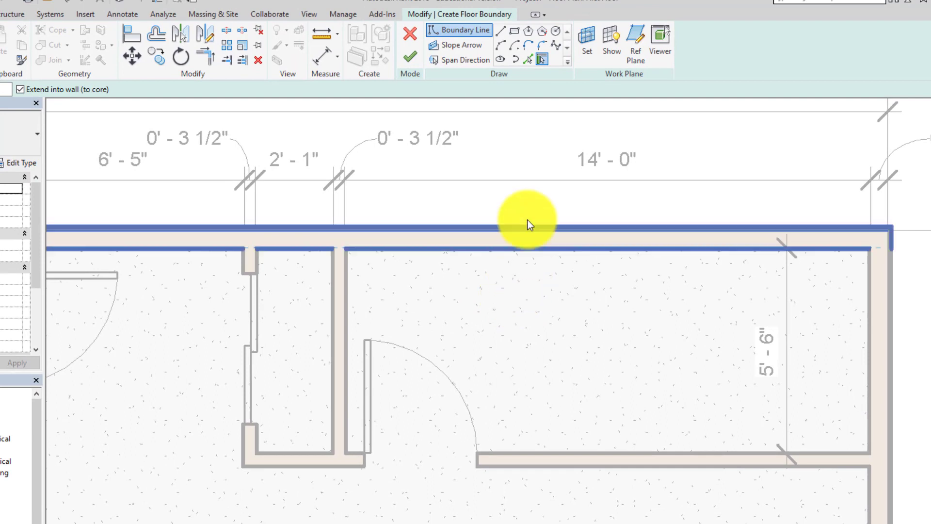
- Sketch a rectangular floor boundary along the inner wall faces of the 14' - 0" by 5' - 6" room
left_click(515, 32)
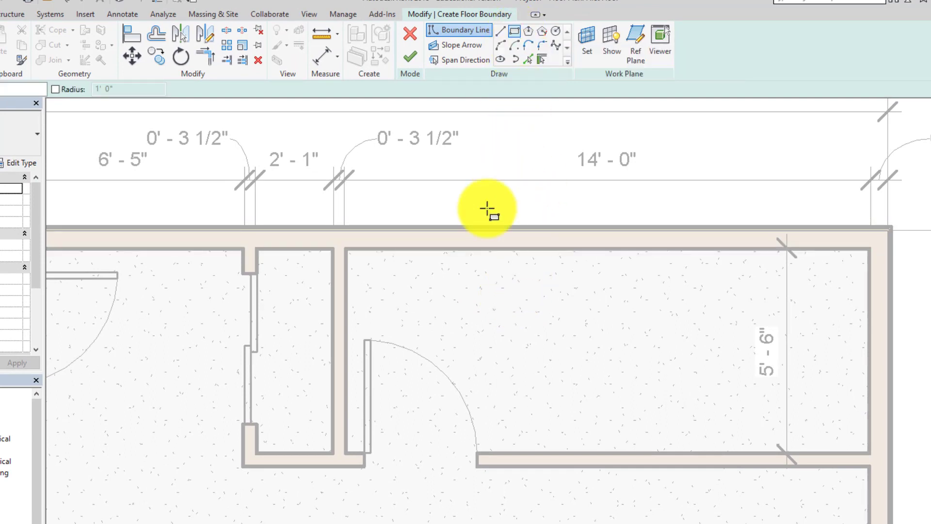
left_click(347, 249)
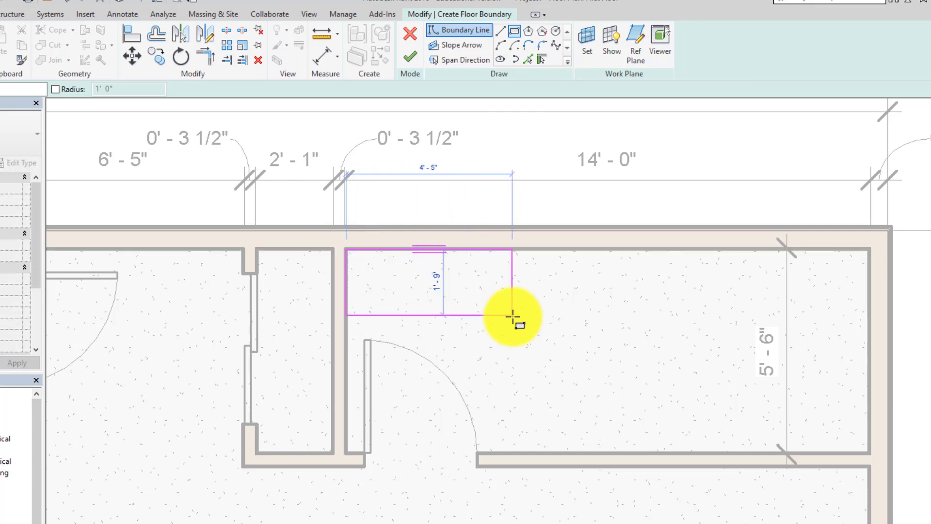
left_click(868, 452)
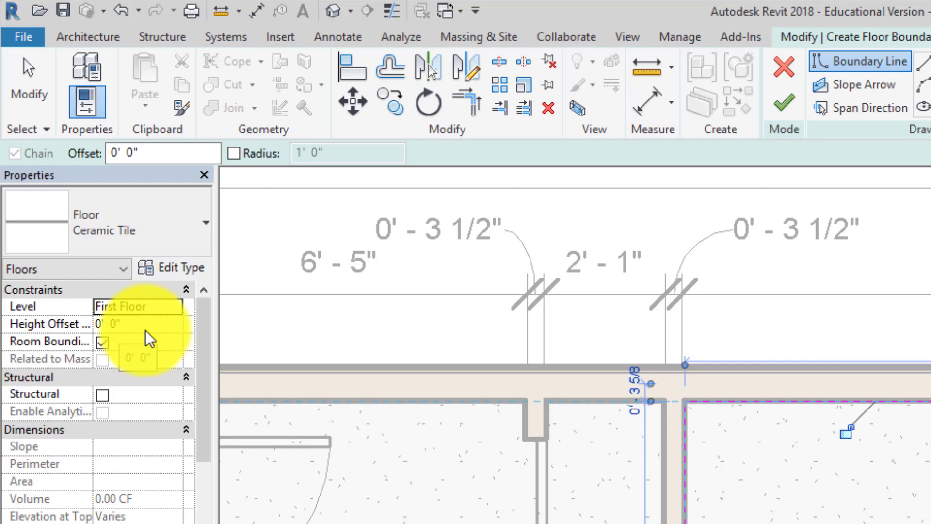
- Set the floor's height offset from level to 0' 0 1/4" and finish the floor sketch, leaving nothing selected
left_click(129, 324)
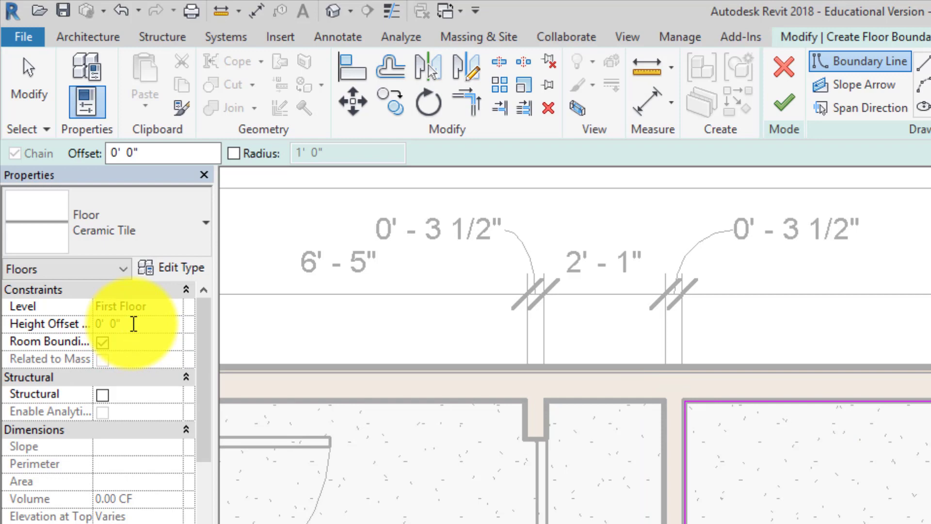
key("BackSpace")
key("BackSpace")
key("BackSpace")
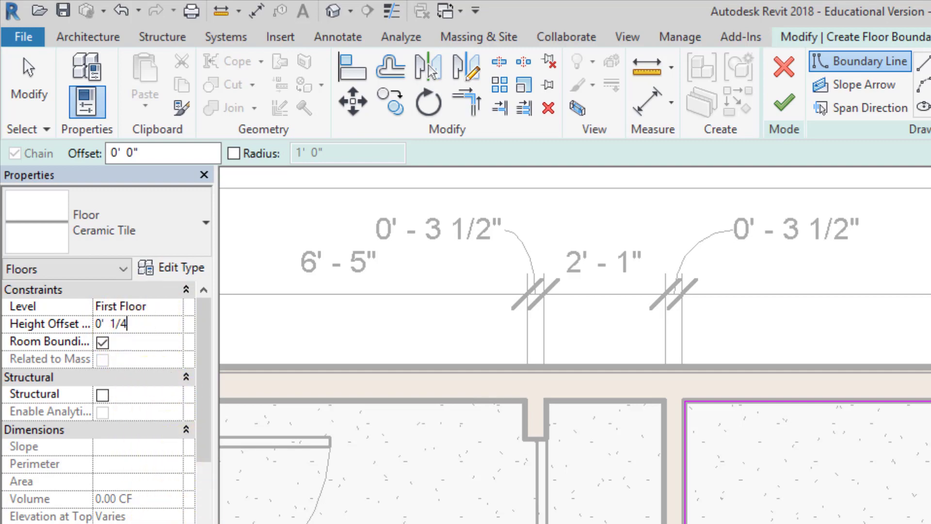
left_click(131, 433)
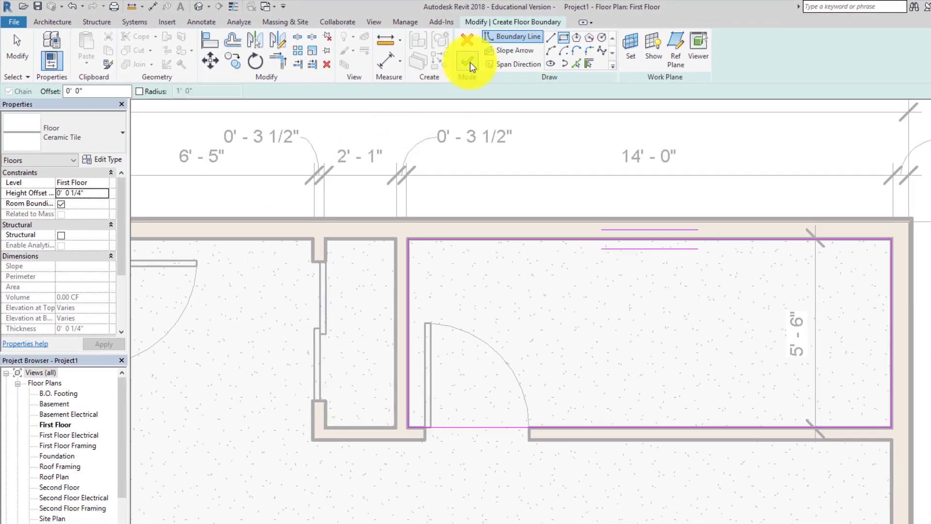
left_click(471, 60)
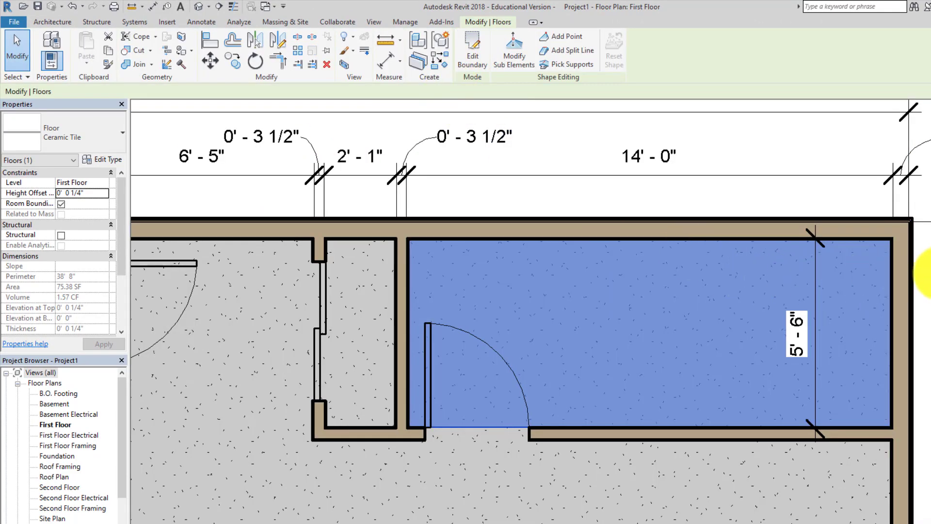
key("Escape")
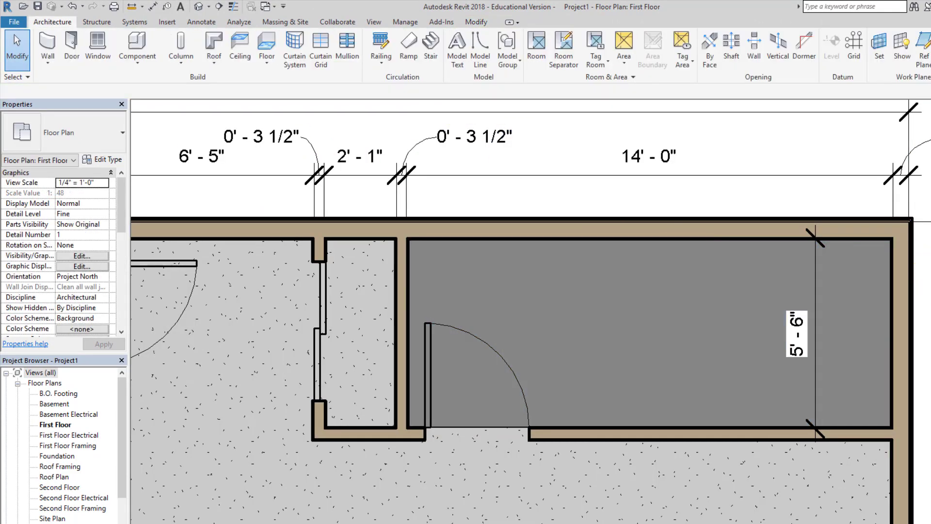